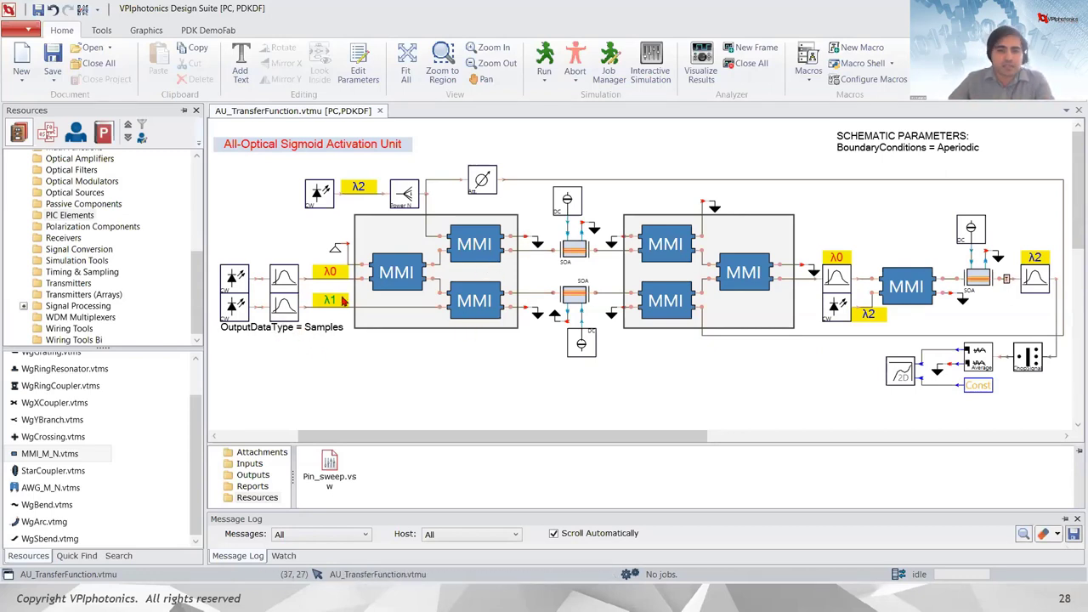
Check the macro settings for time domain simulations of the activation unit schematic, leaving them unapplied.
click(808, 83)
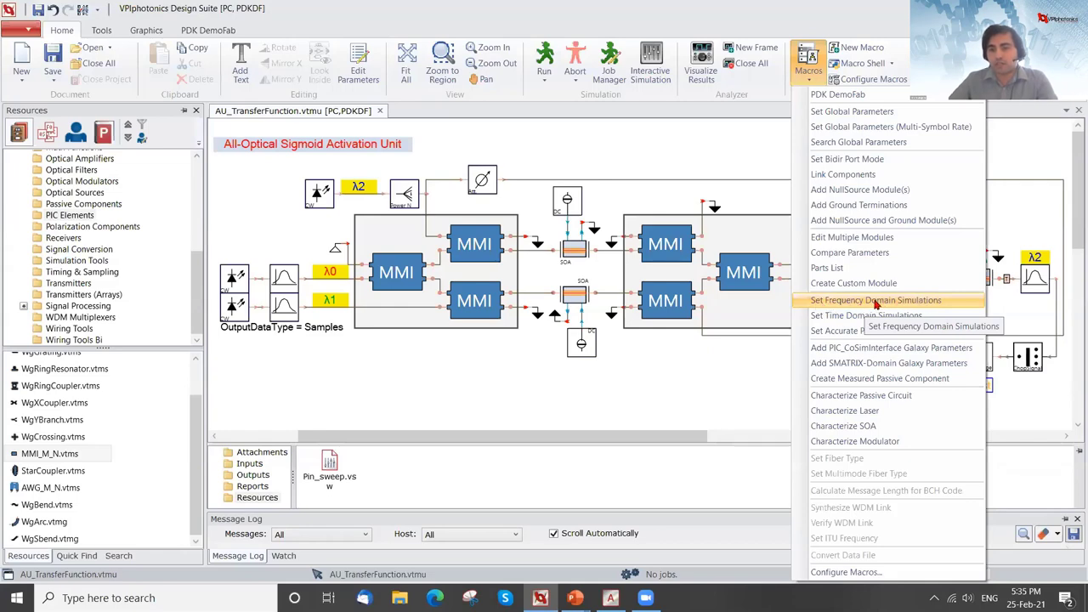
click(829, 316)
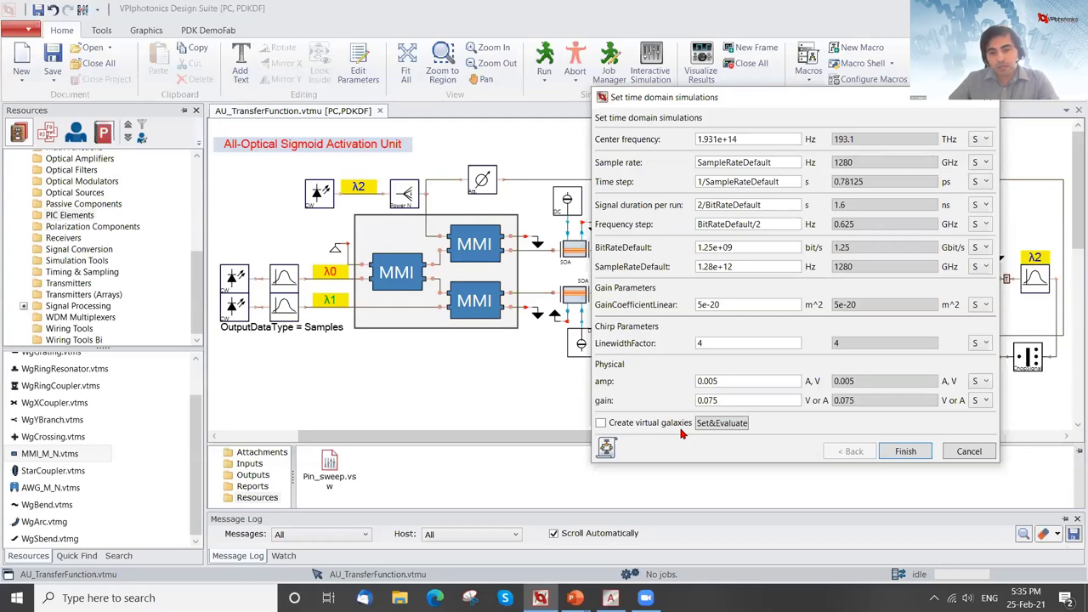
click(970, 453)
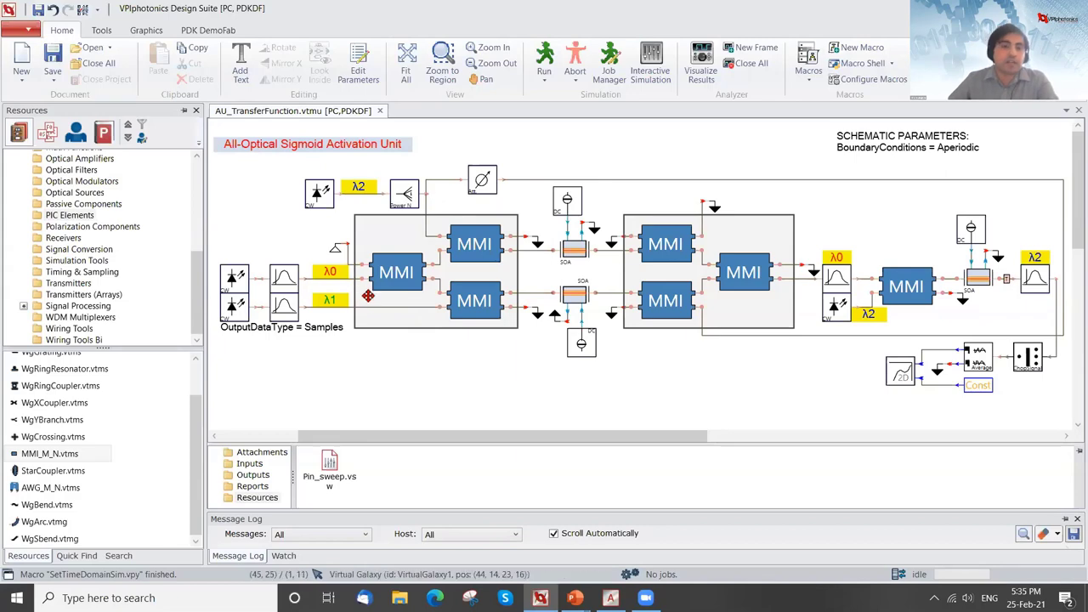
Review the parameters of the virtual galaxy enclosing the three input-side MMIs, including its simulation domain.
click(382, 320)
double_click(381, 320)
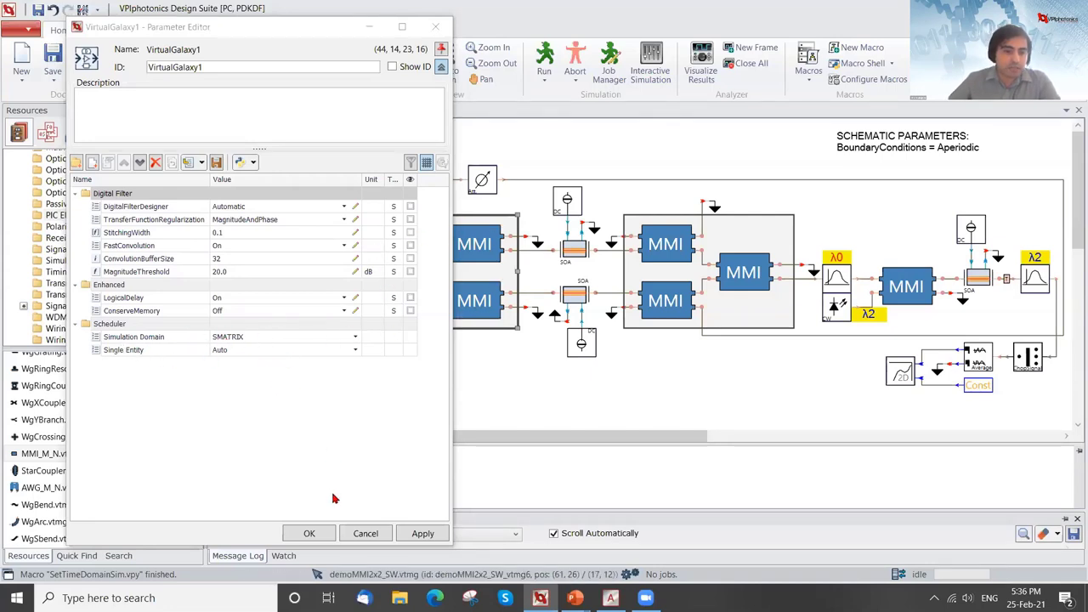
click(312, 533)
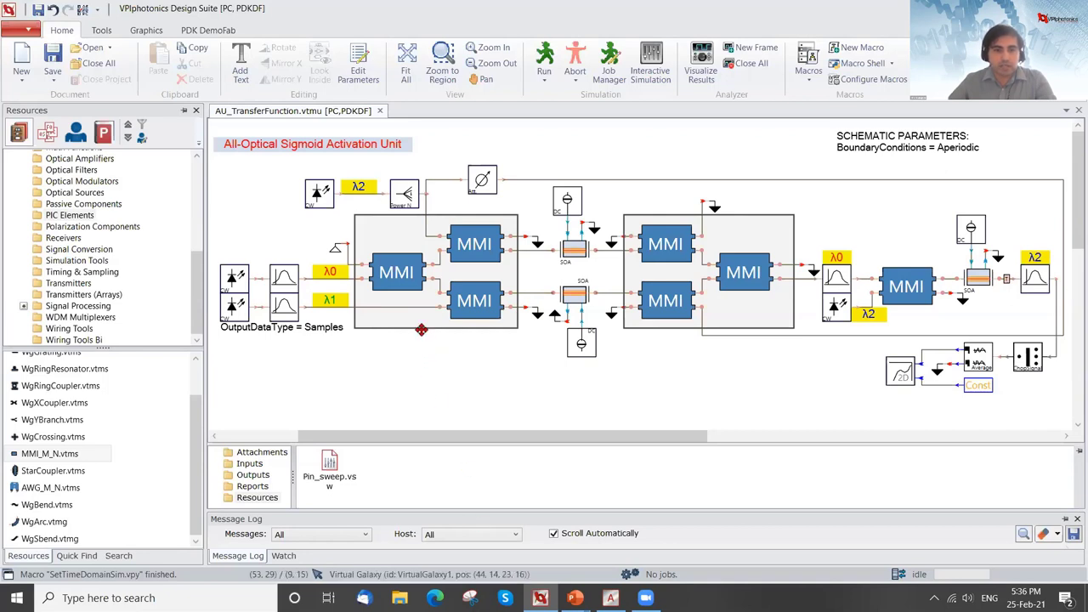
Start the Characterize Passive Circuit macro for the input-side MMI galaxy, keeping its port numbers visible beside the settings.
click(421, 329)
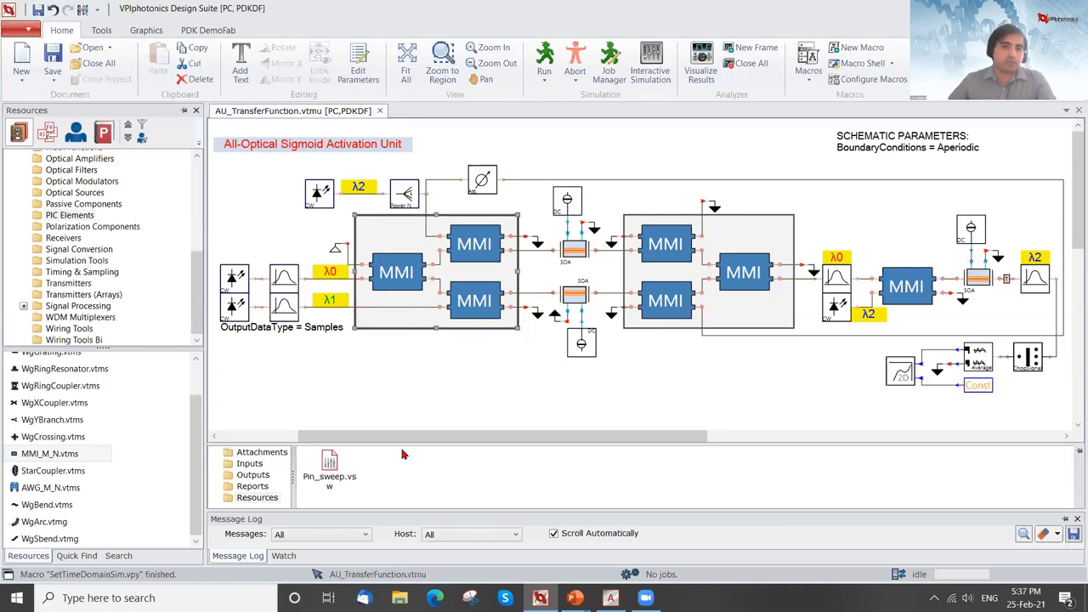
click(814, 71)
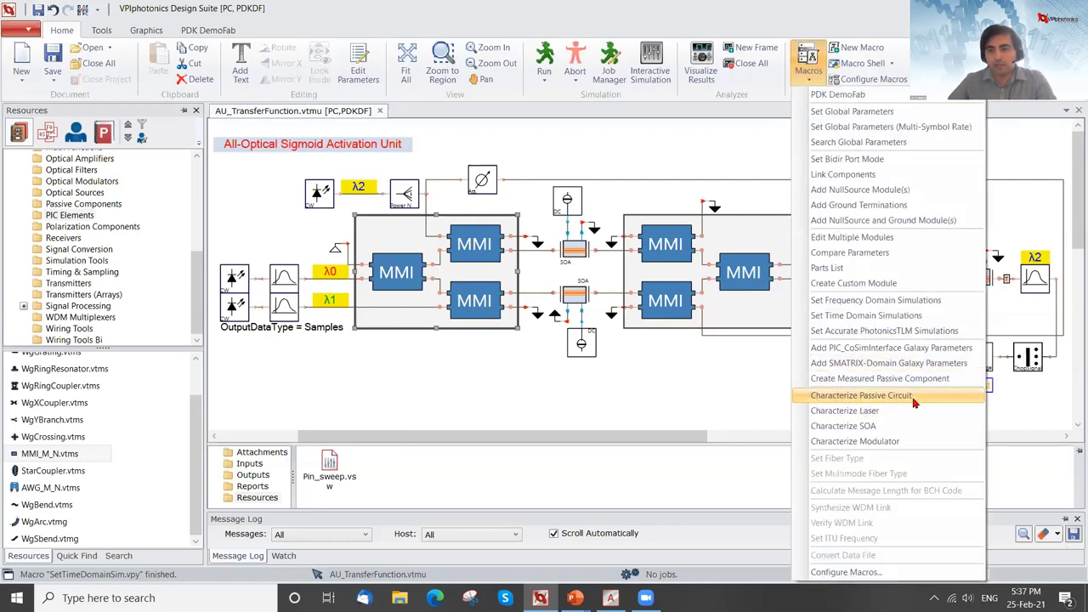
click(896, 398)
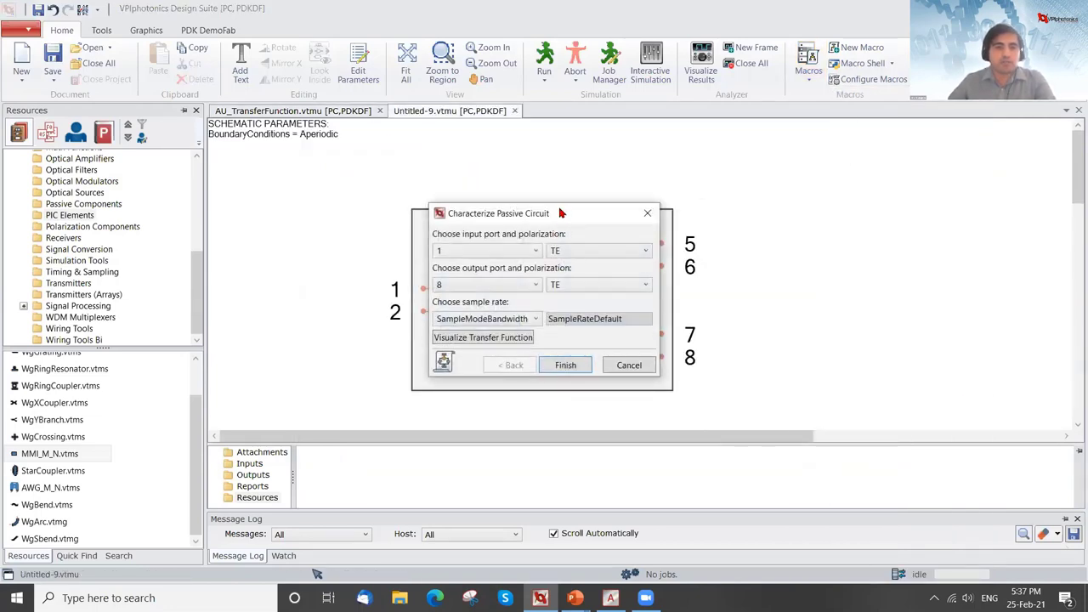
drag(560, 214, 266, 199)
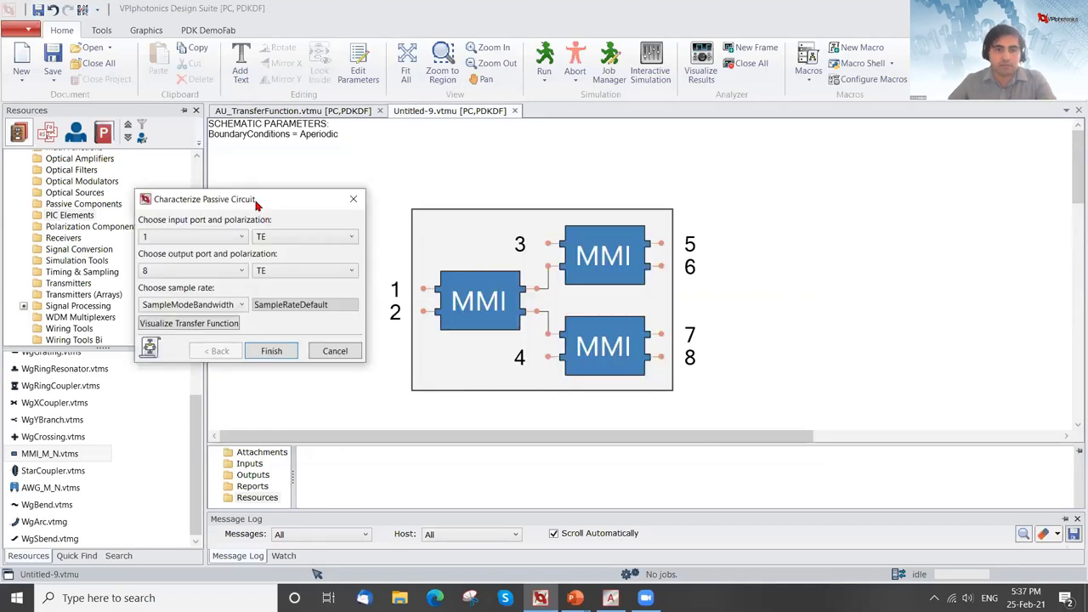
drag(204, 208, 147, 208)
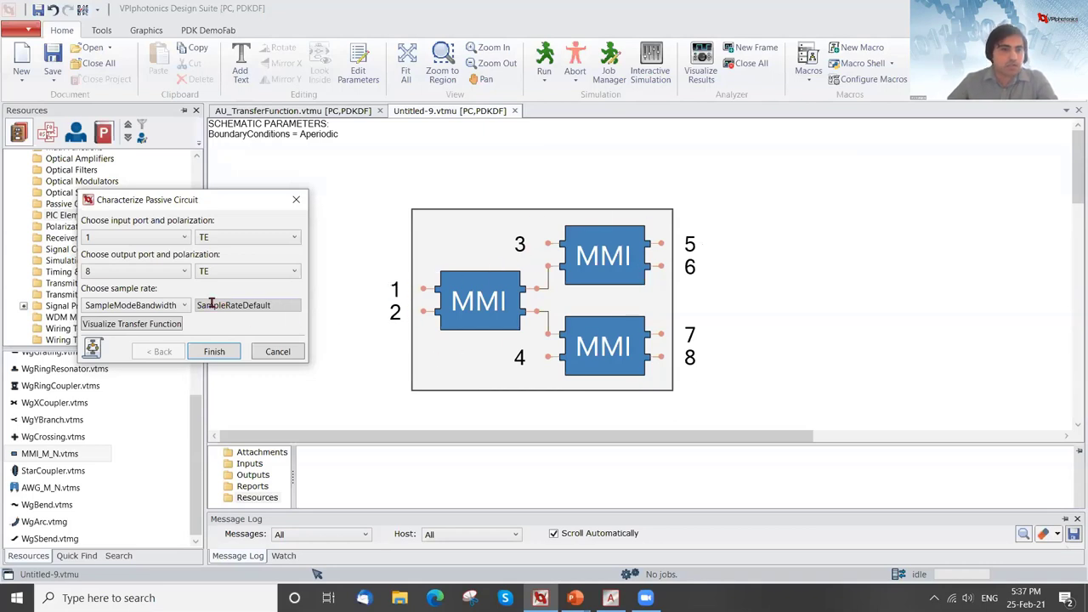
drag(197, 199, 236, 193)
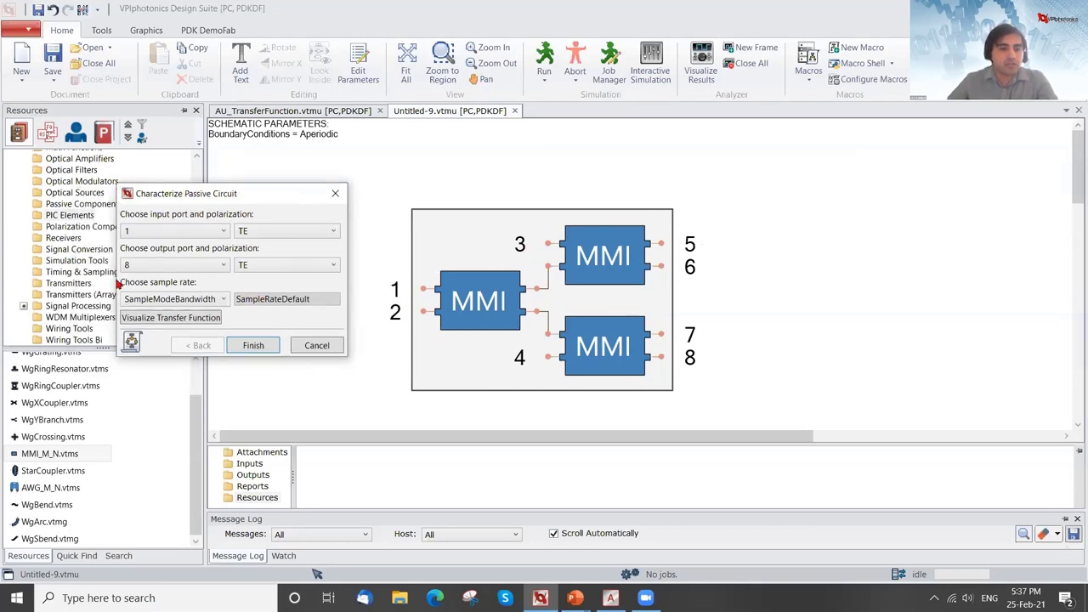
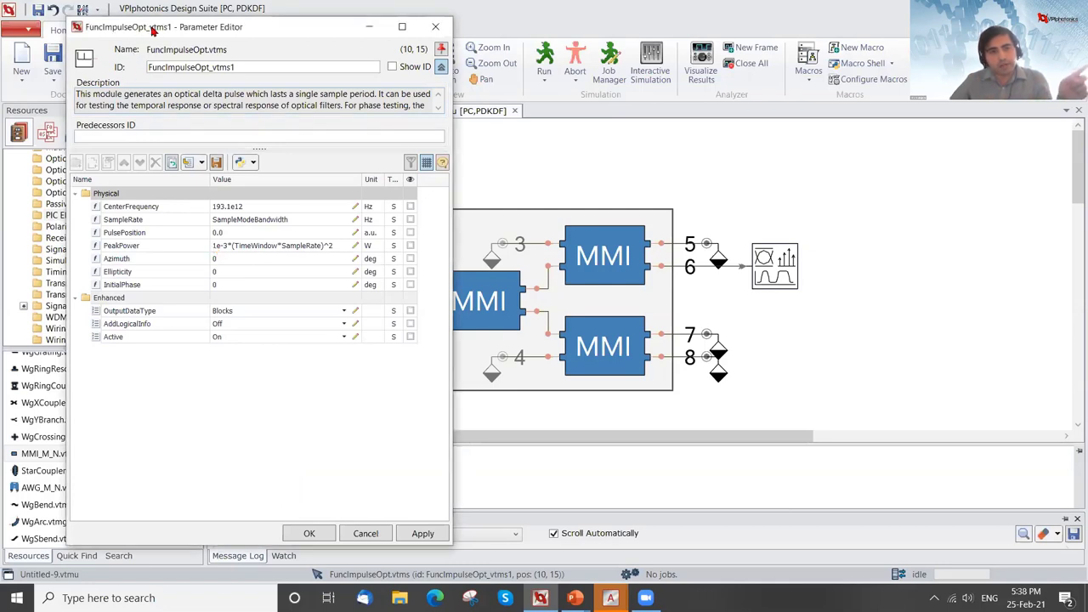
Close the optical impulse source's parameters and examine the port 1 to 6 transfer function chart in VPIphotonicsAnalyzer.
drag(149, 30, 136, 65)
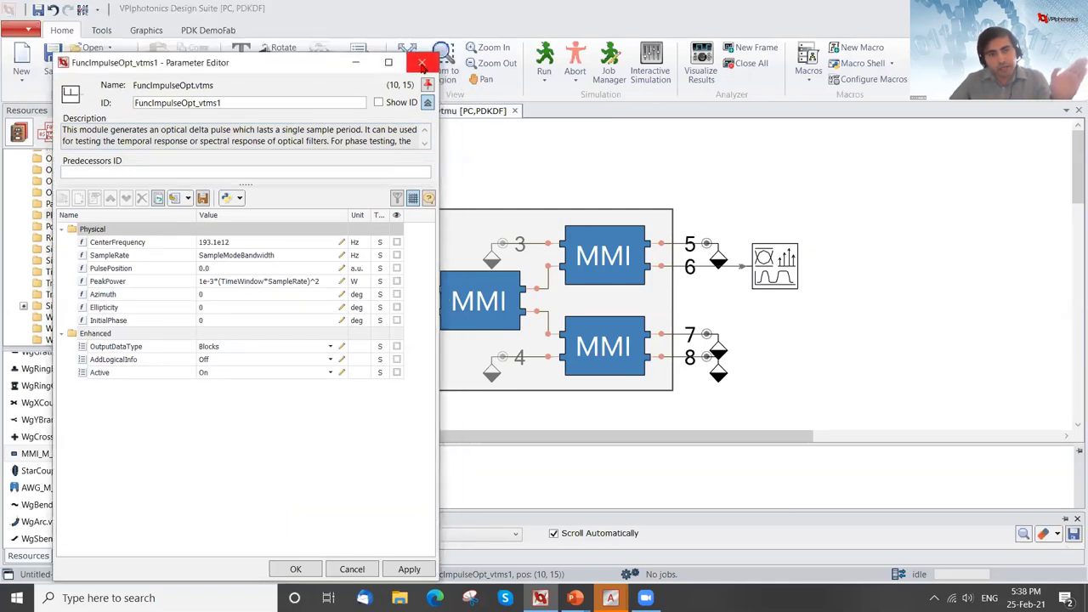
click(422, 64)
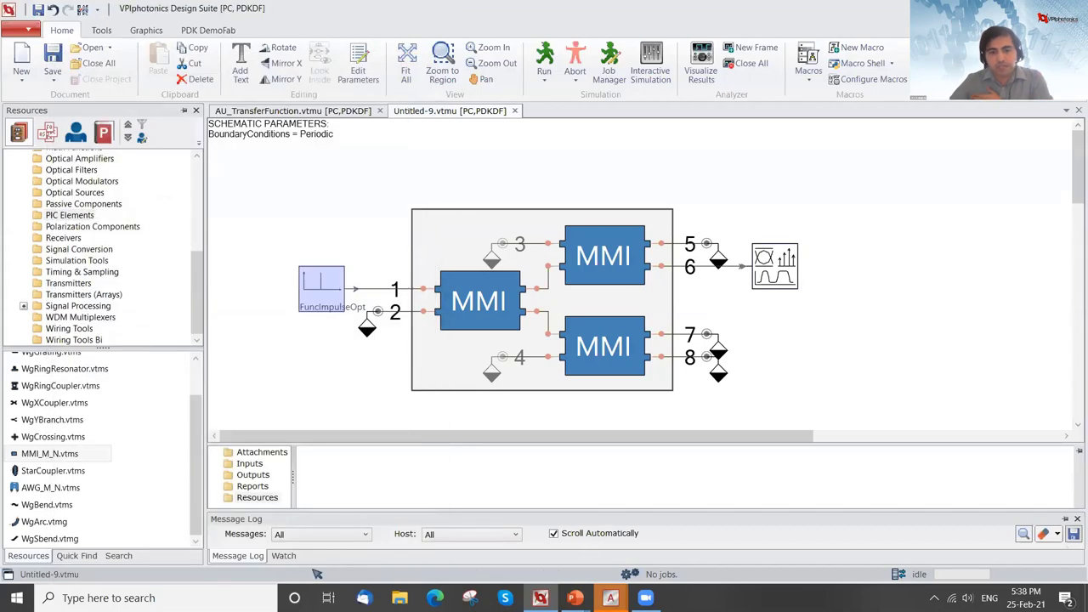
mouse_move(611, 595)
click(744, 510)
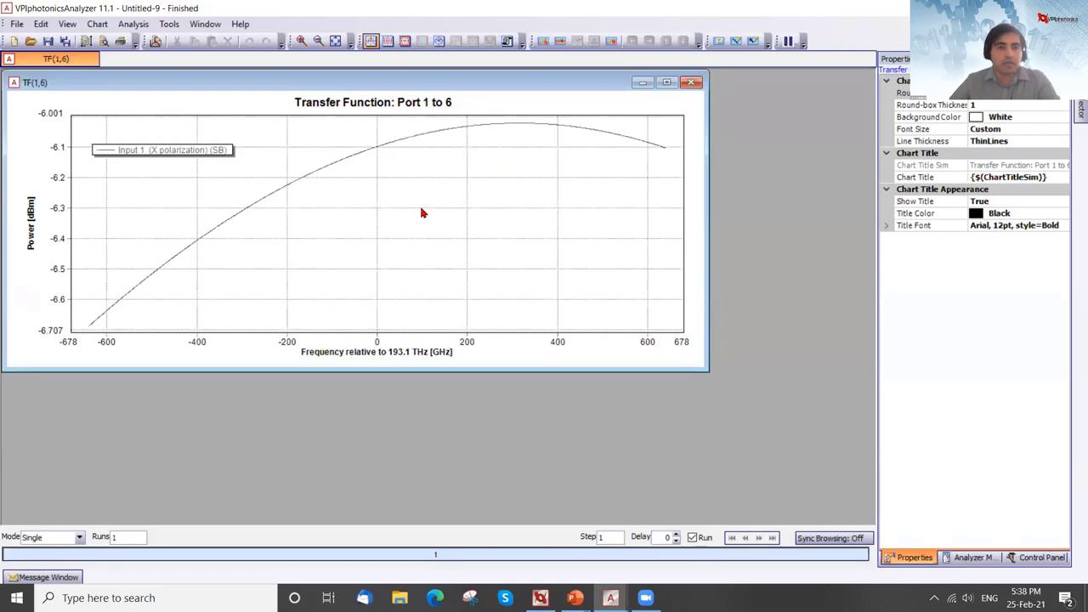
double_click(125, 9)
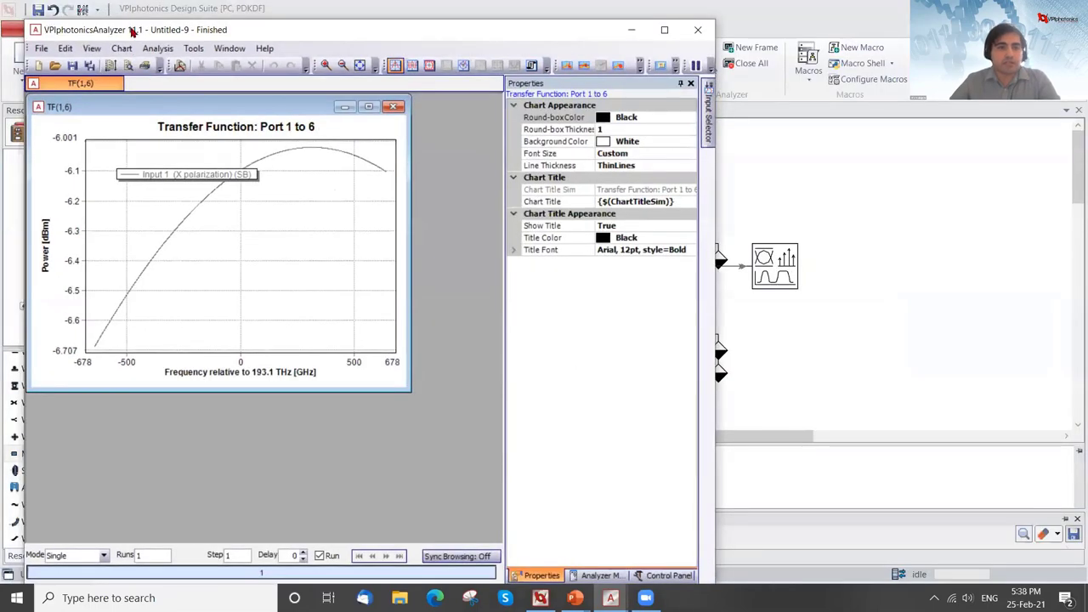
drag(132, 31, 131, 171)
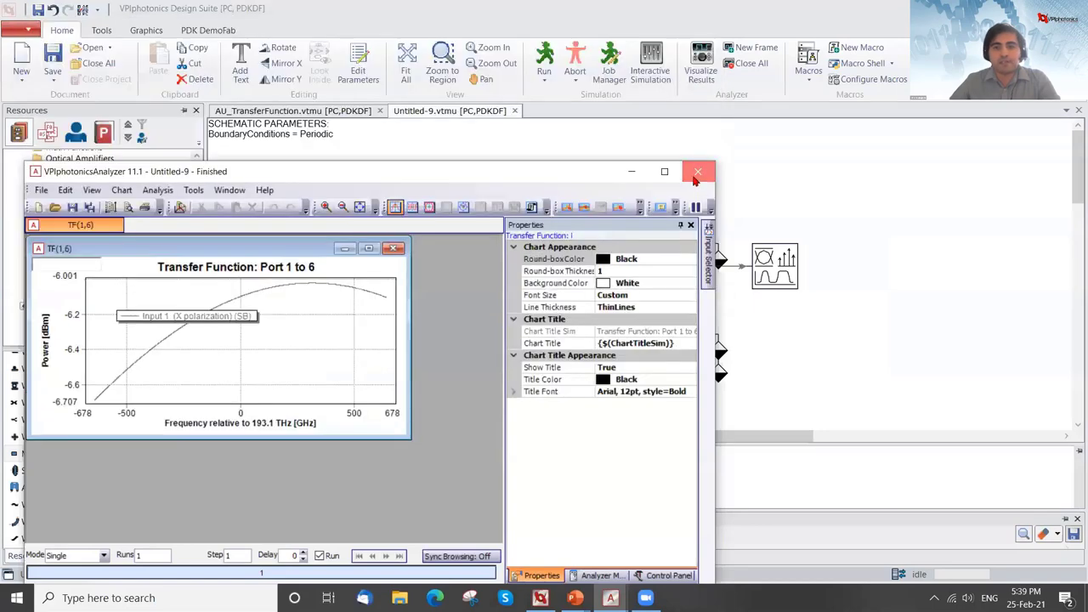
click(697, 173)
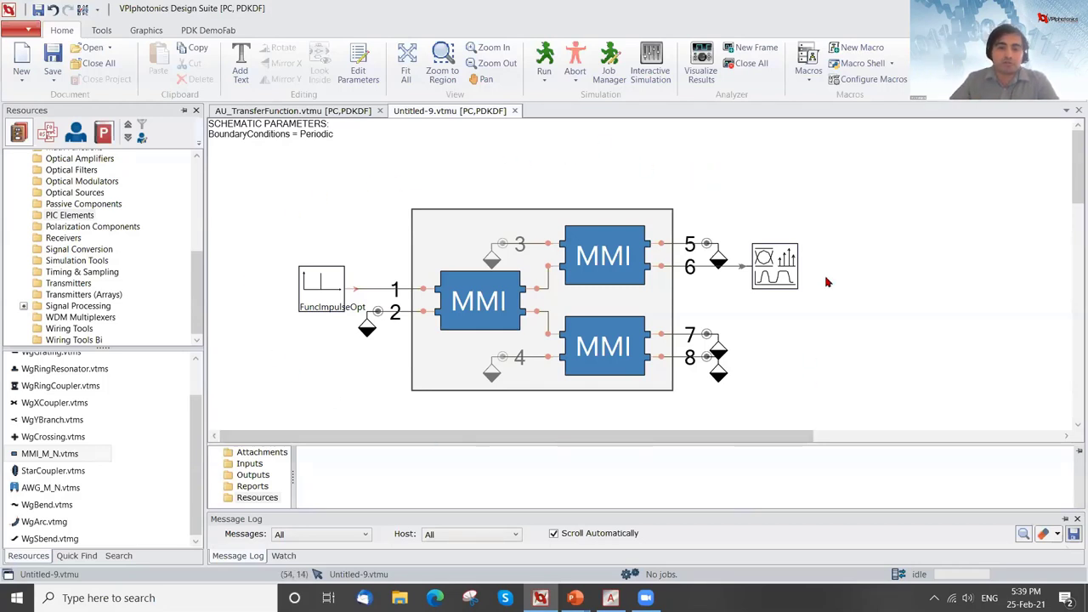
Close the passive circuit test schematic Untitled-9.vtmu without saving it.
click(515, 111)
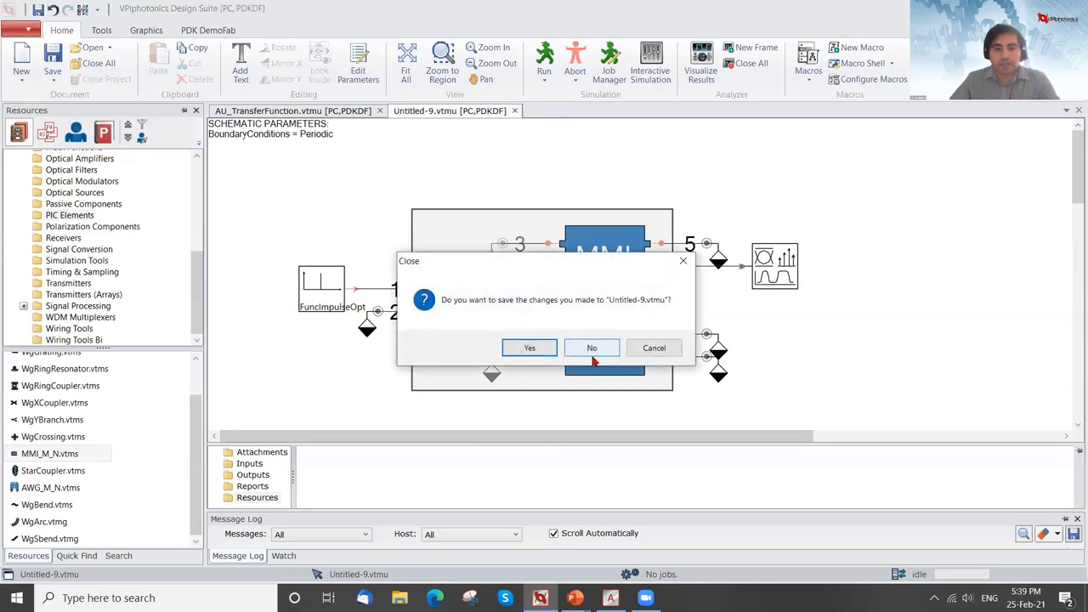
click(592, 355)
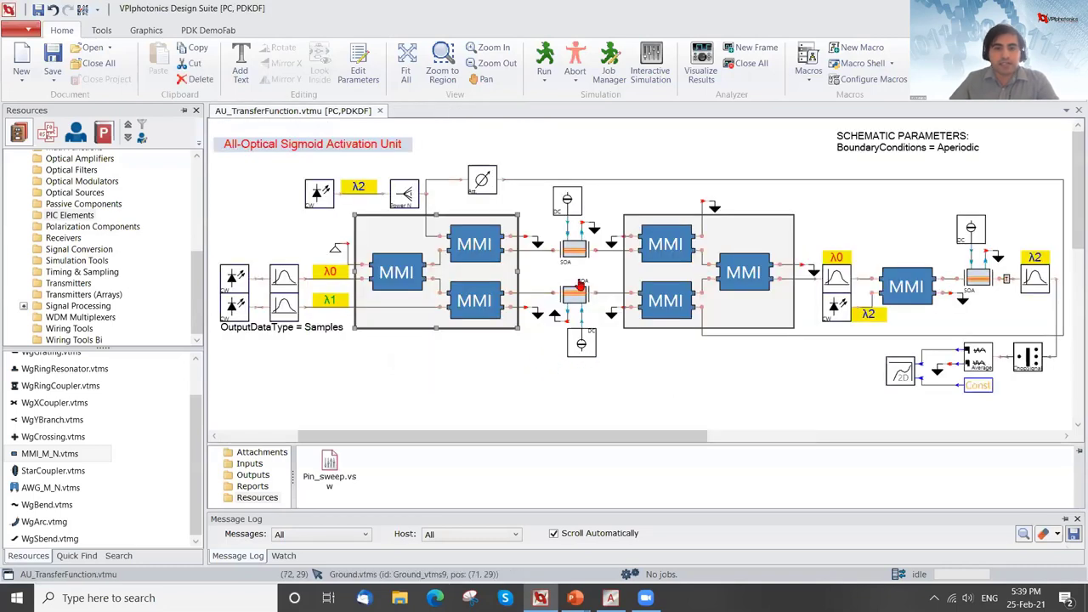
click(559, 382)
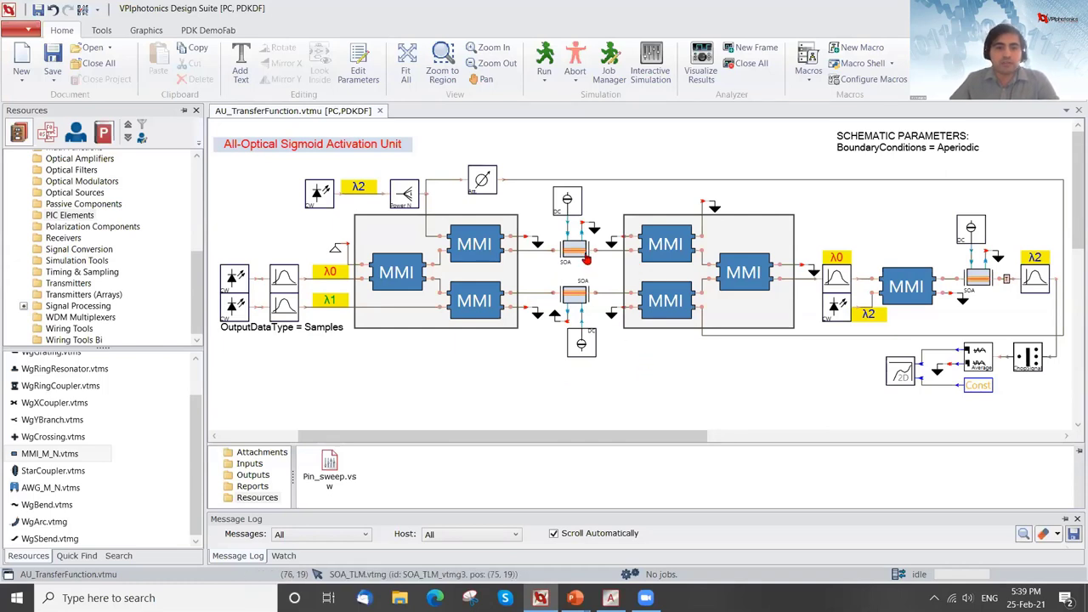
Run the Characterize SOA macro on the upper SOA between the two MMI galaxies to generate a test schematic.
click(574, 249)
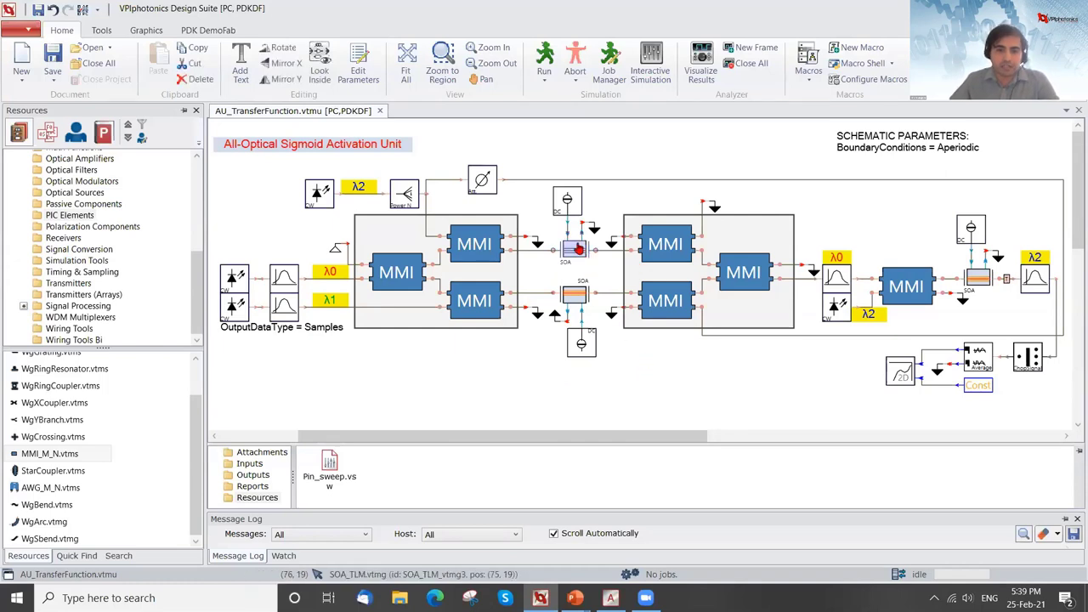
click(809, 66)
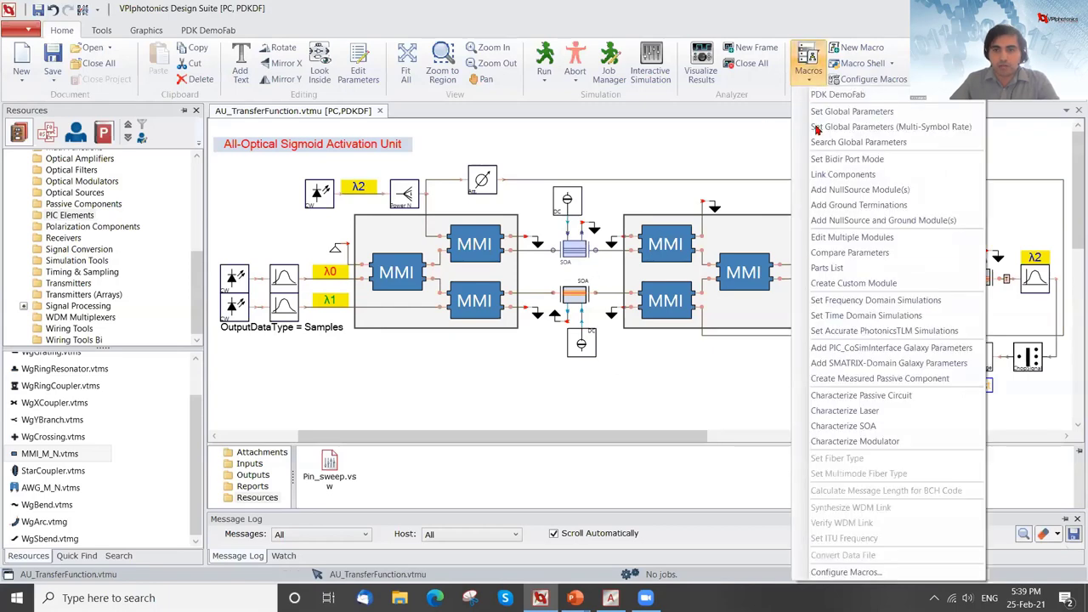
click(868, 433)
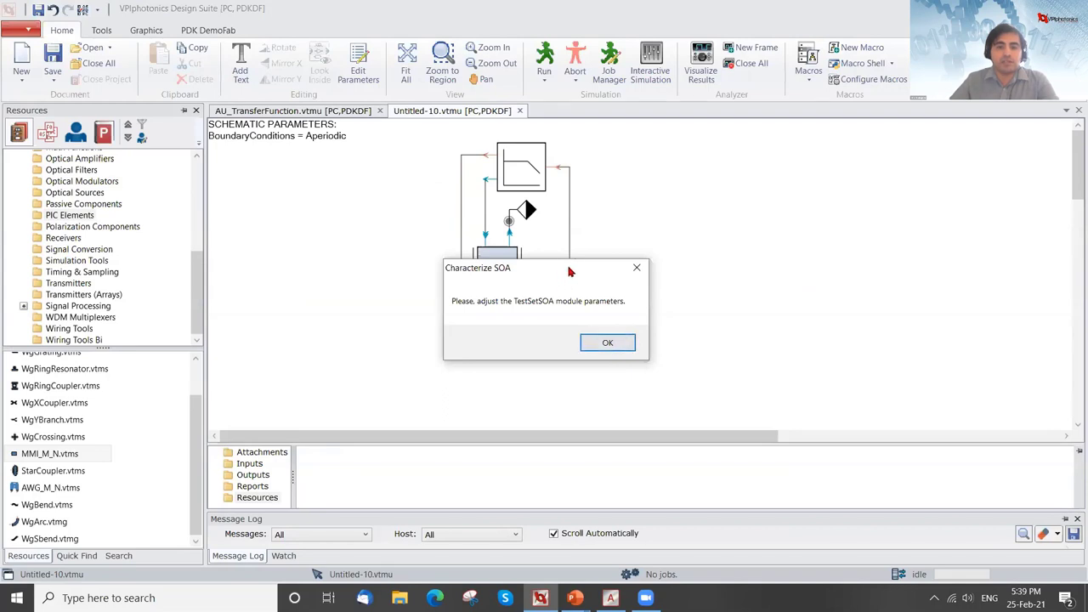
drag(570, 271, 790, 177)
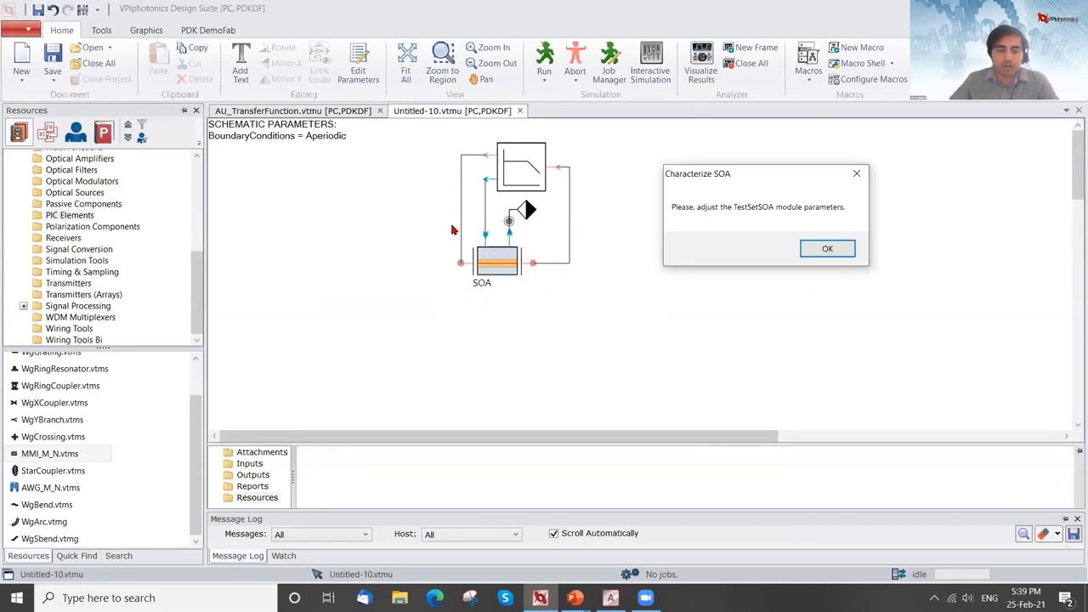
click(820, 251)
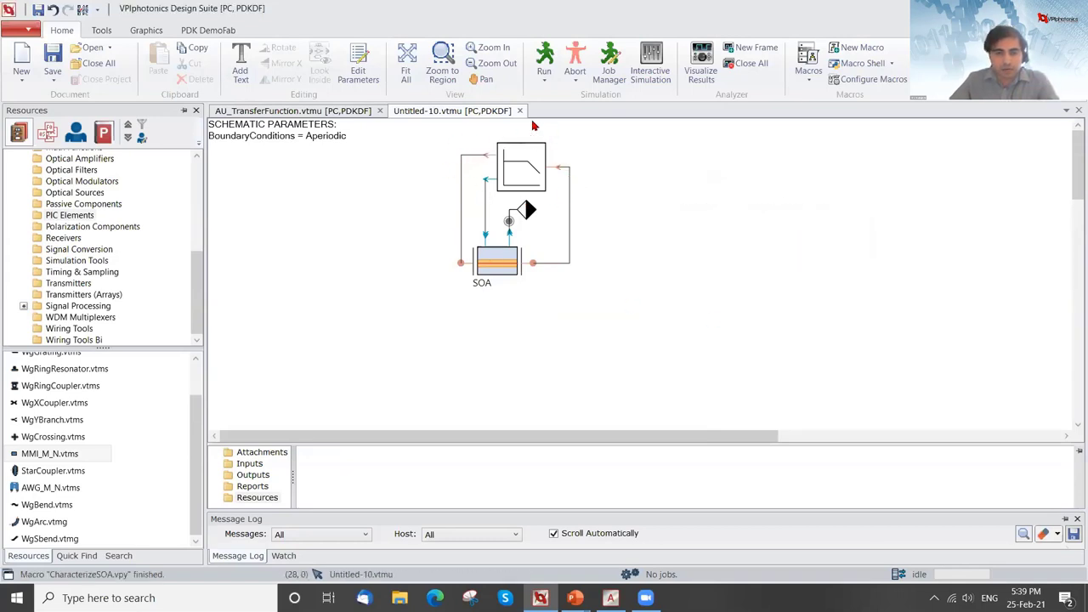
Review the TestSetSOA module's measurement parameters, such as input signal powers, frequencies and injection current, and accept them.
click(519, 176)
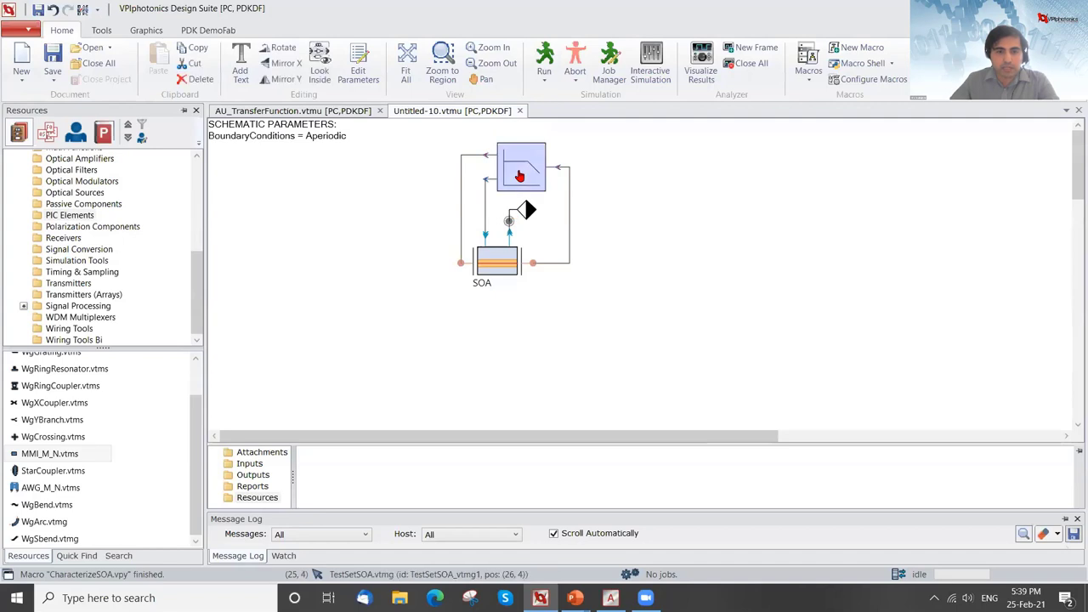
double_click(520, 176)
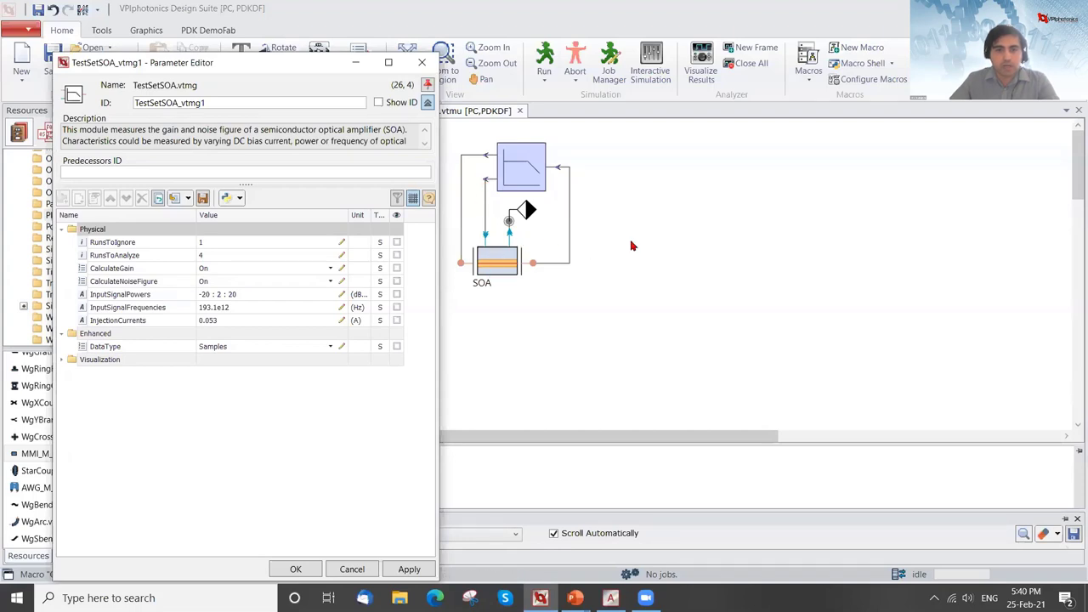
click(595, 224)
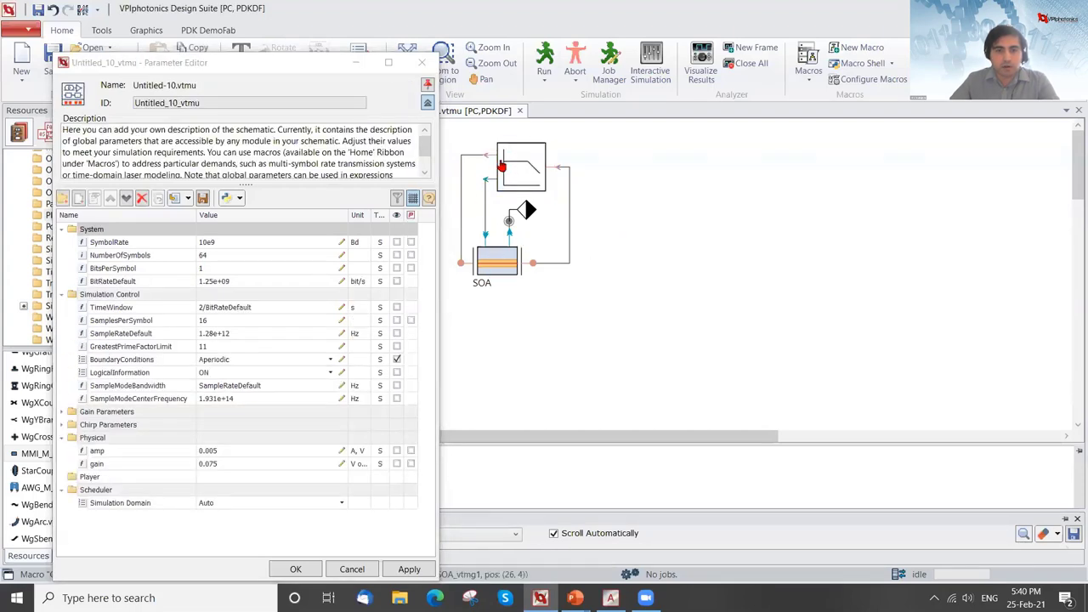
click(501, 166)
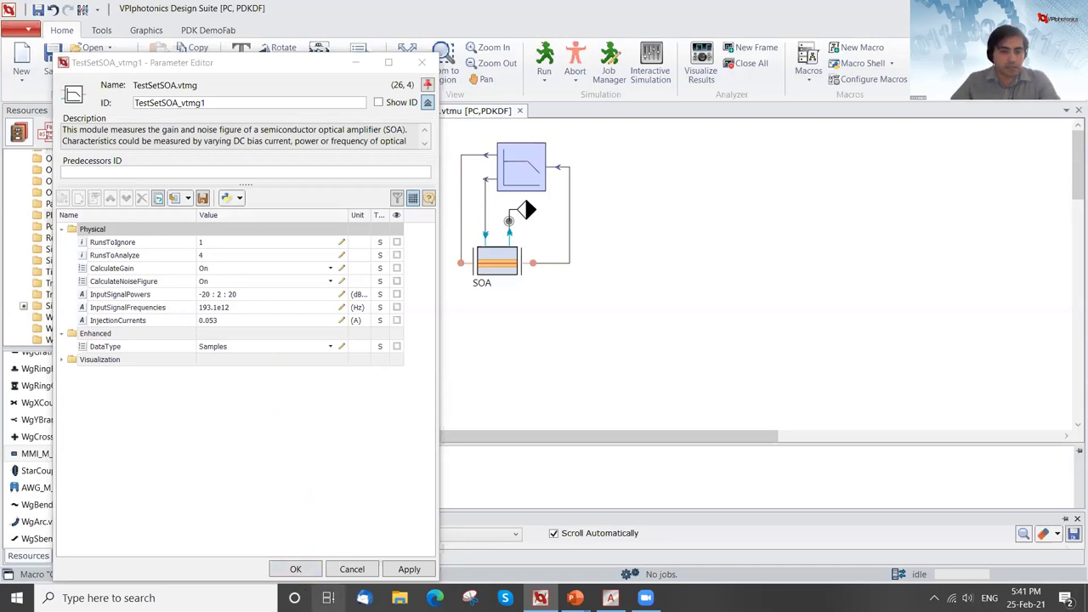
click(297, 570)
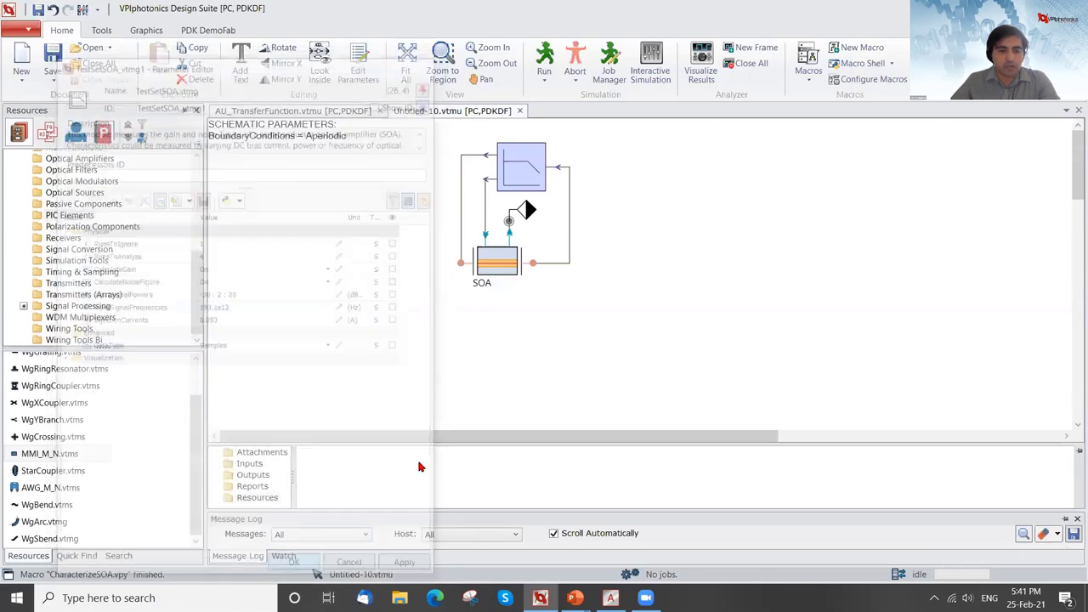
Run the SOA test simulation and tile the Noise Figure and Gain charts vertically for comparison before closing the analyzer.
click(546, 65)
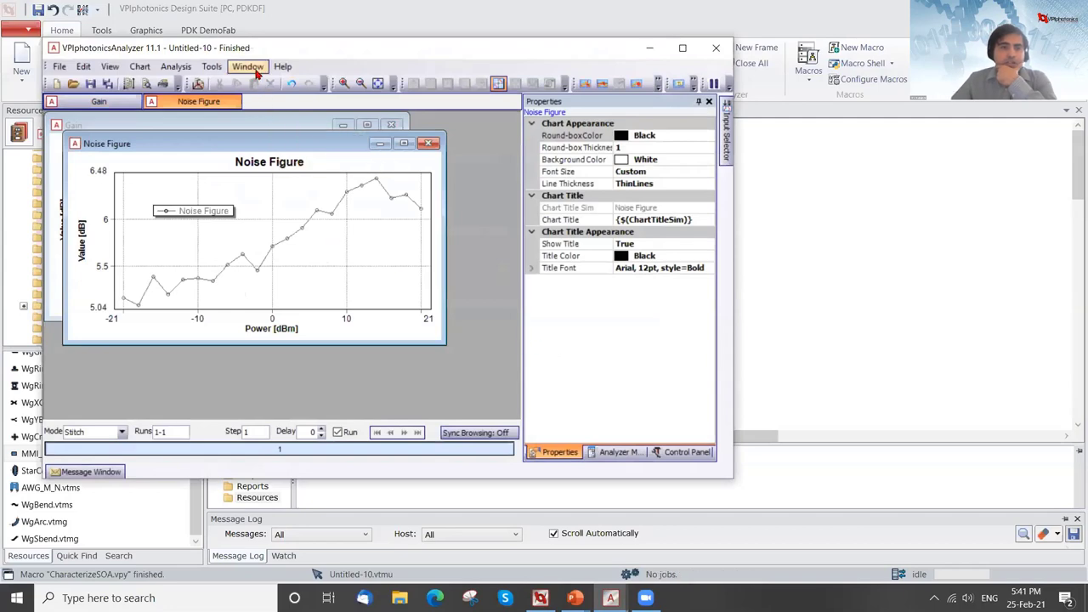
click(248, 67)
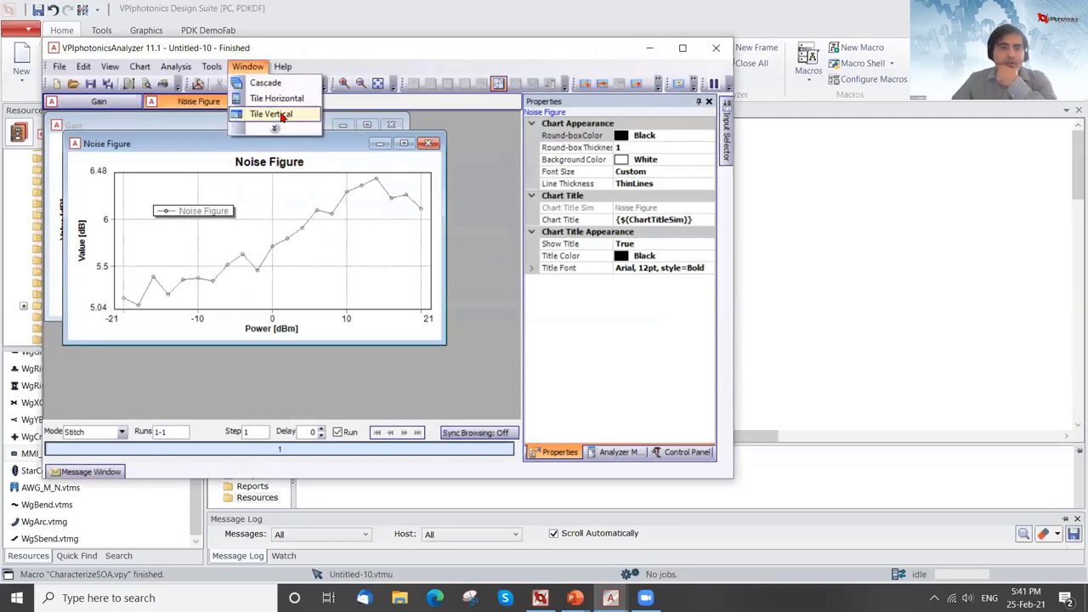
click(280, 113)
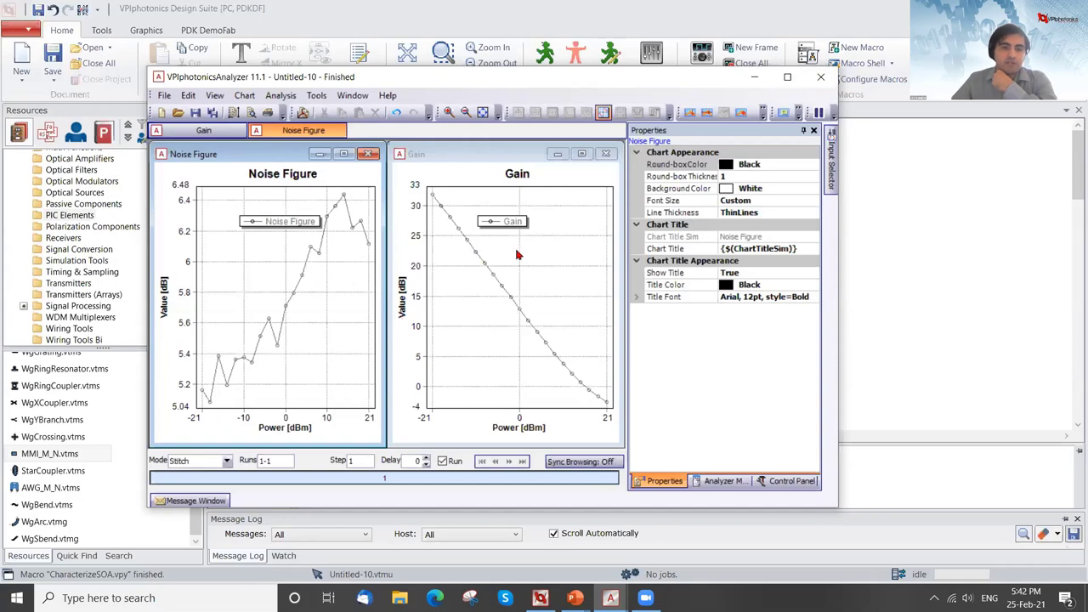
click(821, 80)
Re-examine the TestSetSOA module's input signal powers, frequencies and injection current, accept them, and highlight the module in the test schematic.
double_click(522, 174)
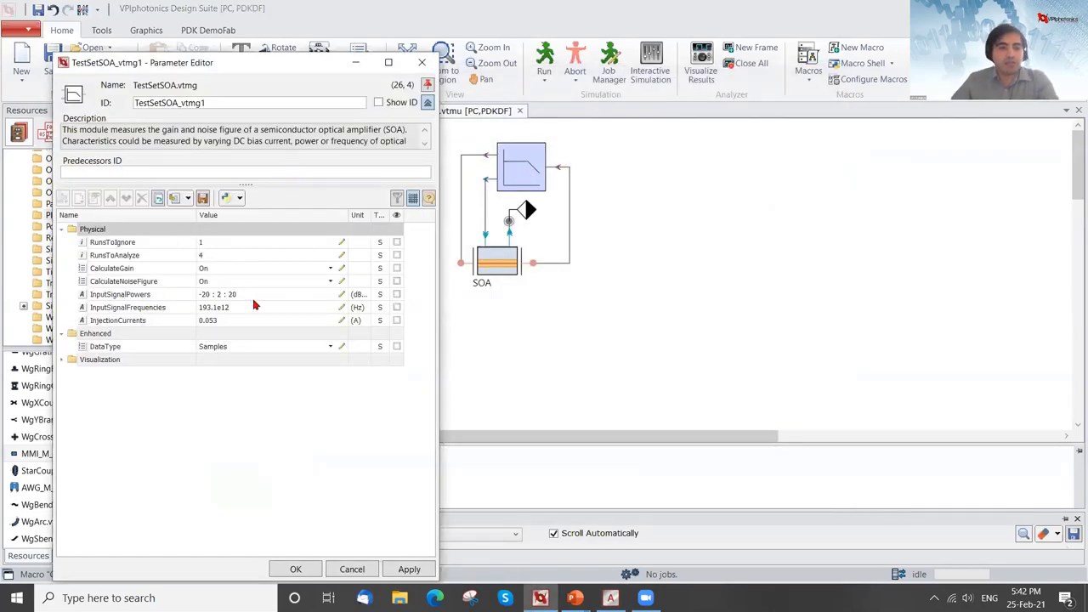
click(295, 568)
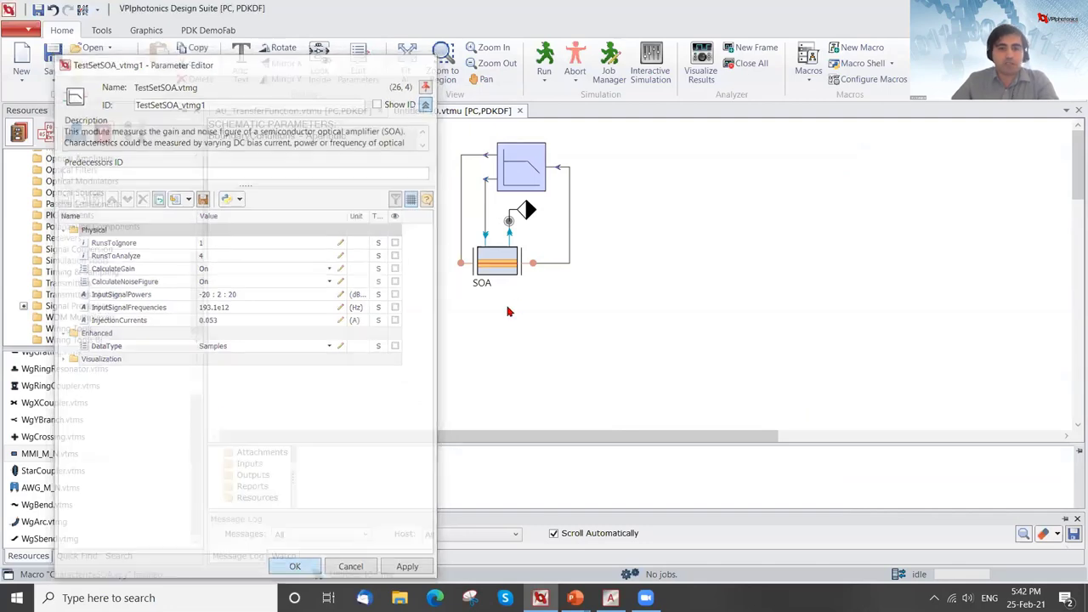
drag(470, 134, 569, 201)
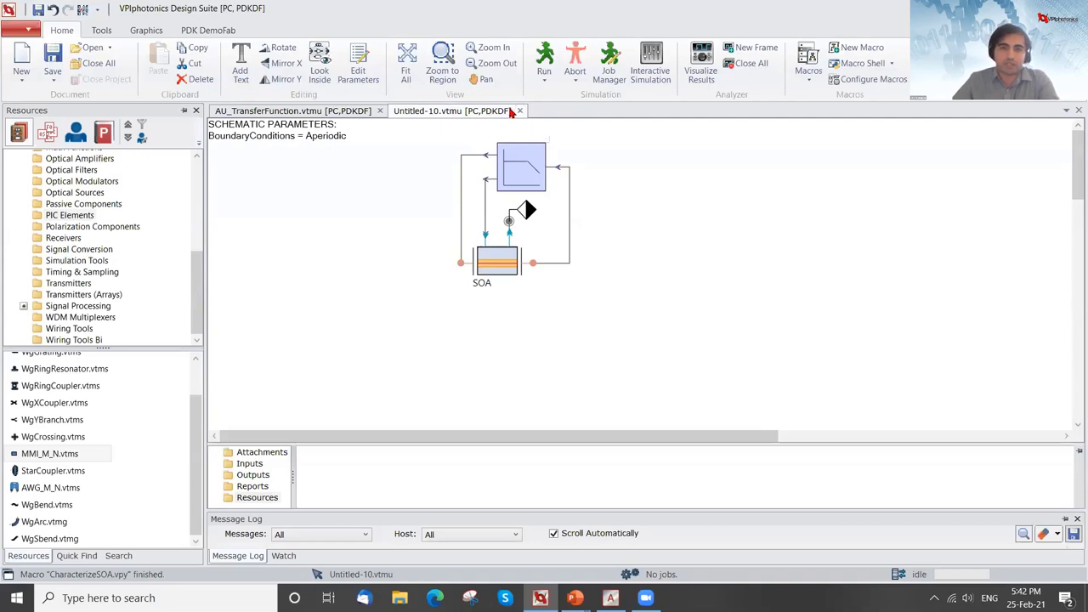
Close the SOA test schematic Untitled-10.vtmu without saving it.
click(516, 111)
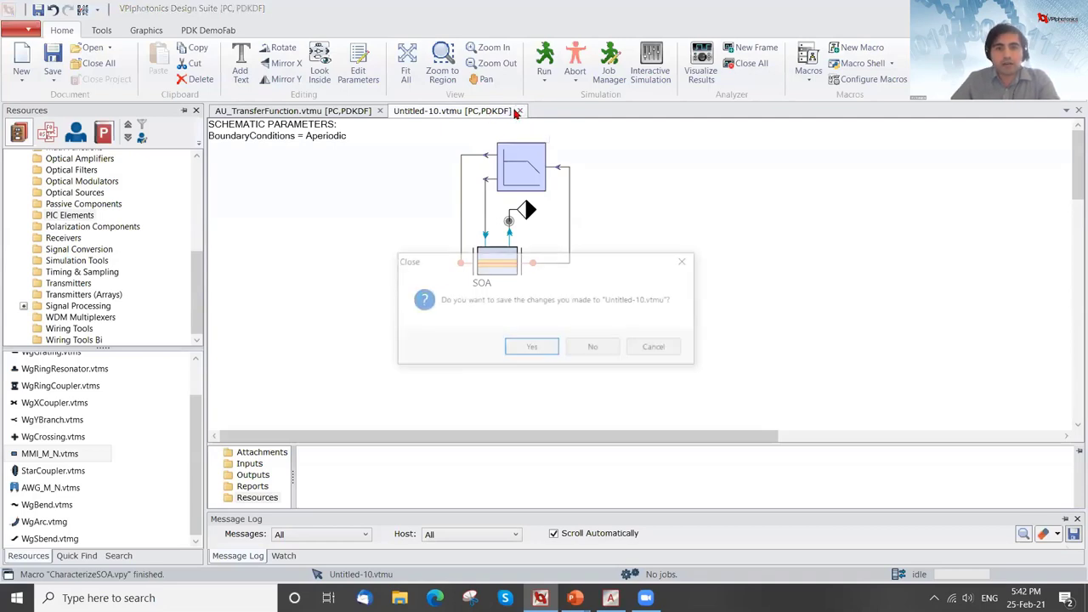
click(586, 348)
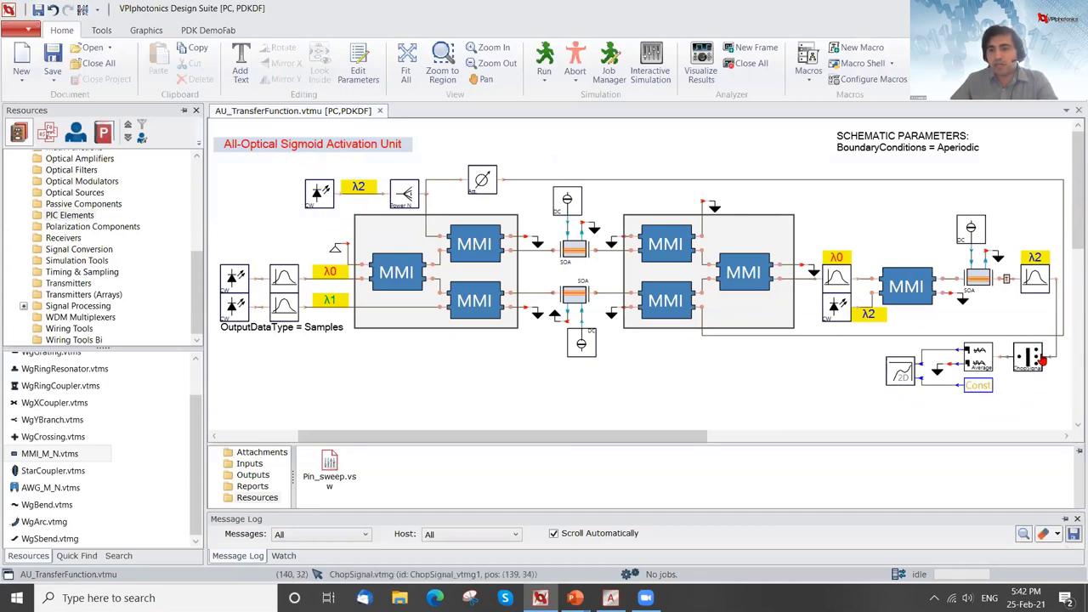
Highlight the output measurement modules of the activation unit and bring up the analyzer window with the AU_TransferFunction charts.
drag(1052, 405, 847, 364)
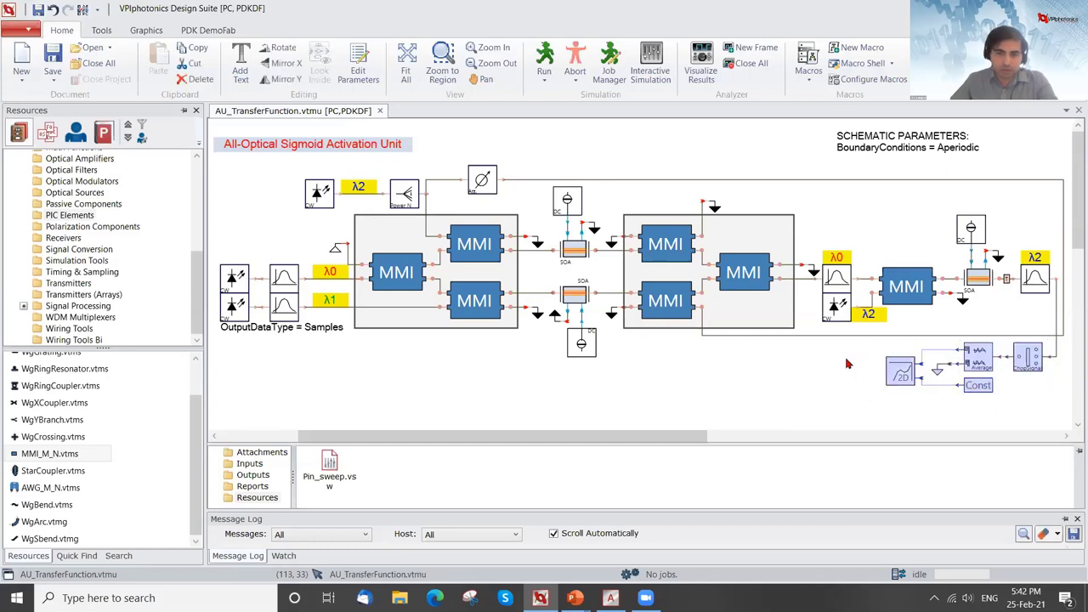
click(846, 363)
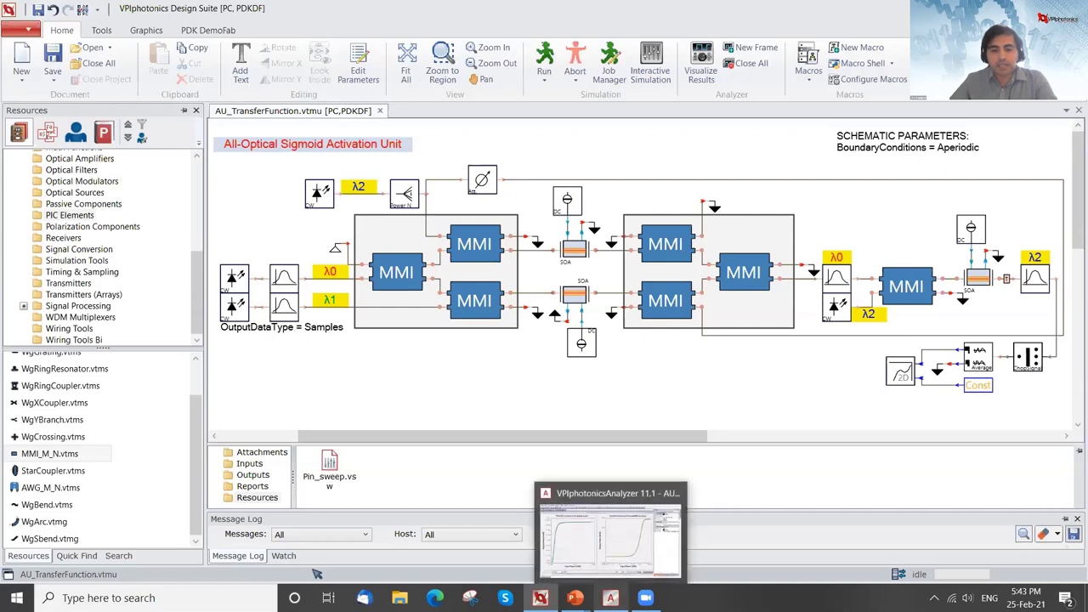
click(610, 519)
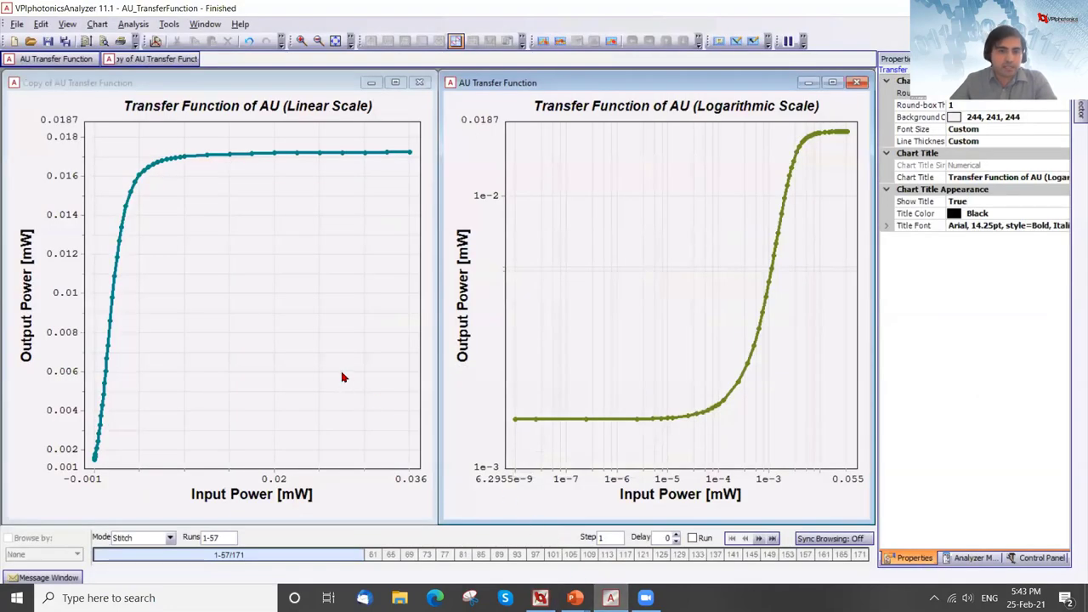